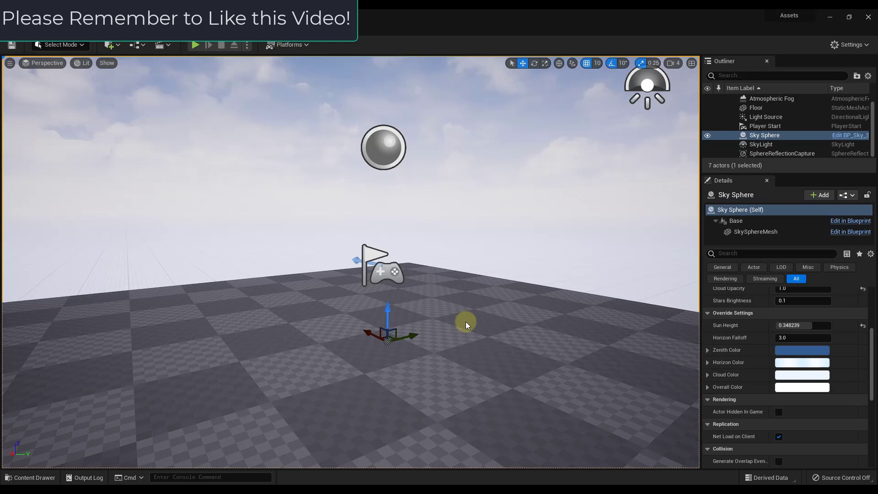
pyautogui.moveTo(465, 322); pyautogui.dragTo(458, 324, button='right')
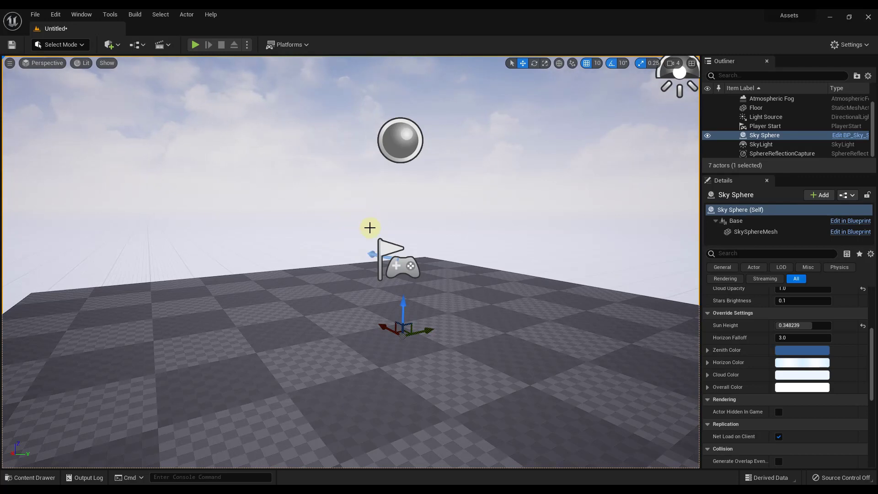
pyautogui.moveTo(623, 201); pyautogui.dragTo(632, 206, button='right')
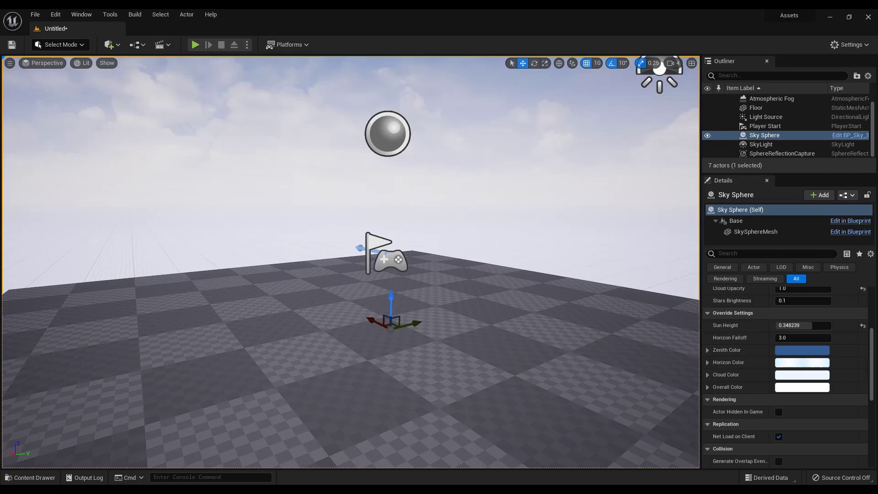
# - Switch to the standalone Quixel Bridge app, review its export target settings for Unreal Engine, and close it
pyautogui.click(714, 486)
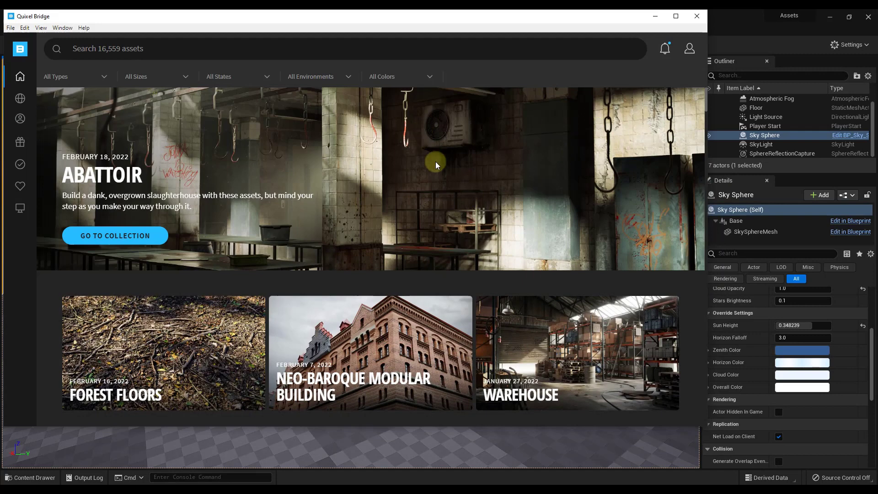
pyautogui.click(25, 28)
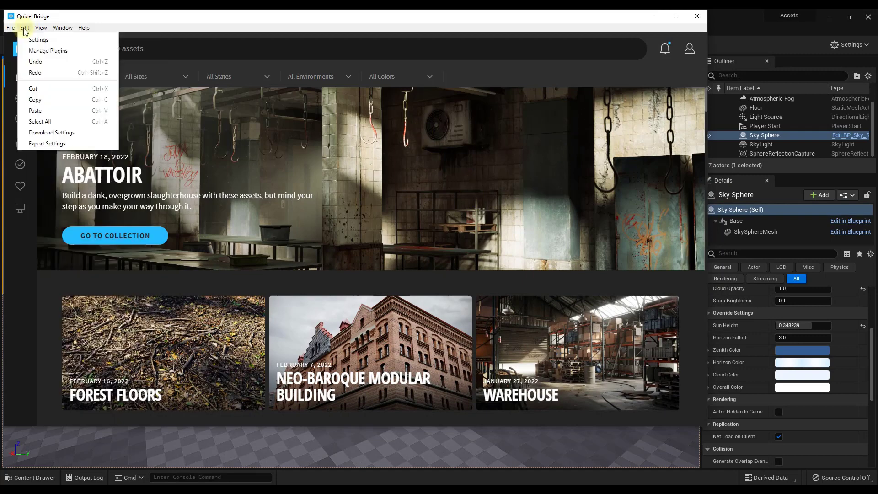
pyautogui.click(59, 144)
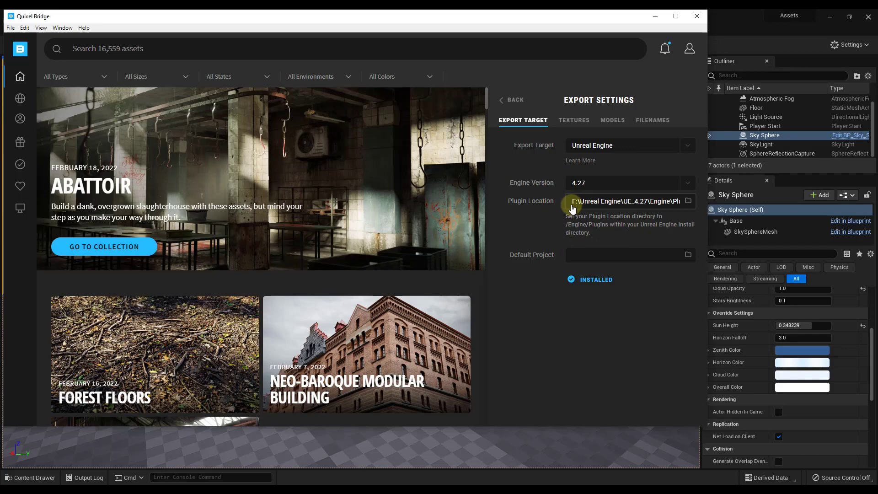
pyautogui.click(696, 18)
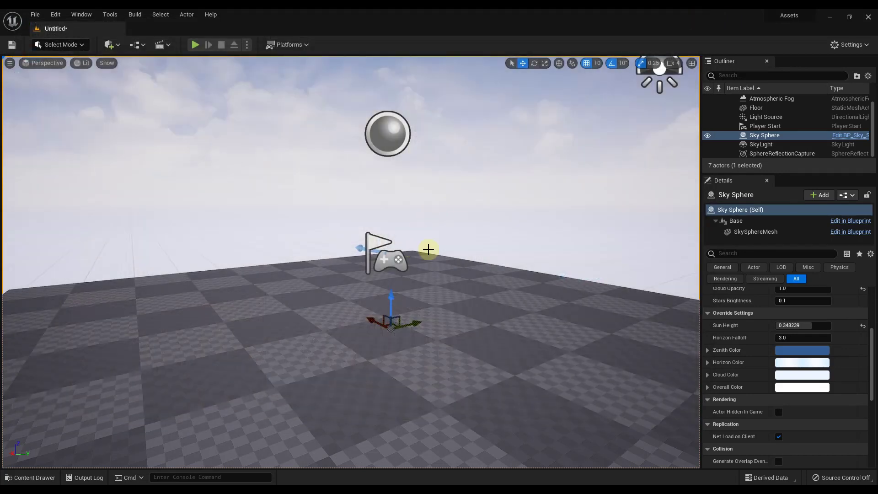
# - Open the built-in Quixel Bridge from within the Unreal Editor and look over its home page
pyautogui.moveTo(443, 252); pyautogui.dragTo(440, 261, button='right')
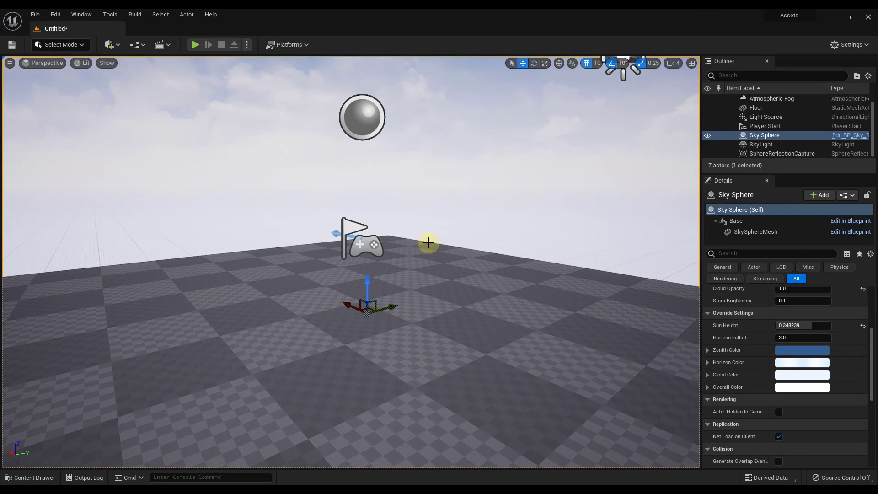
pyautogui.click(118, 45)
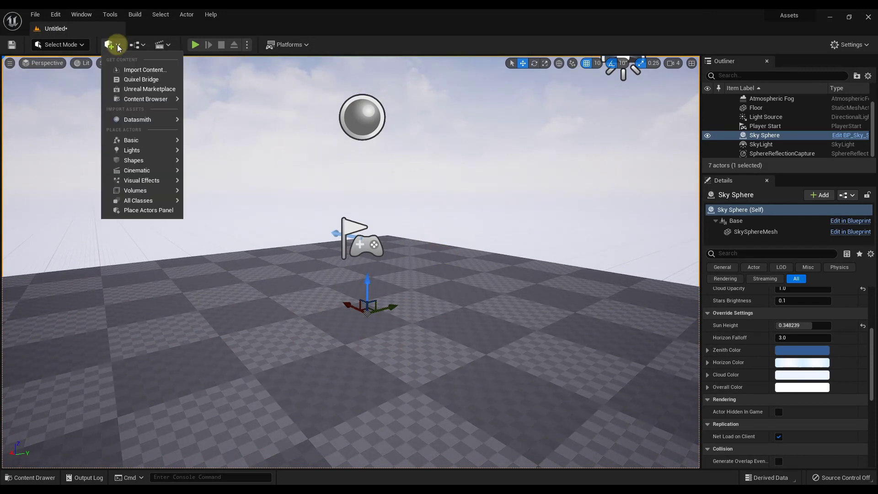
pyautogui.click(134, 81)
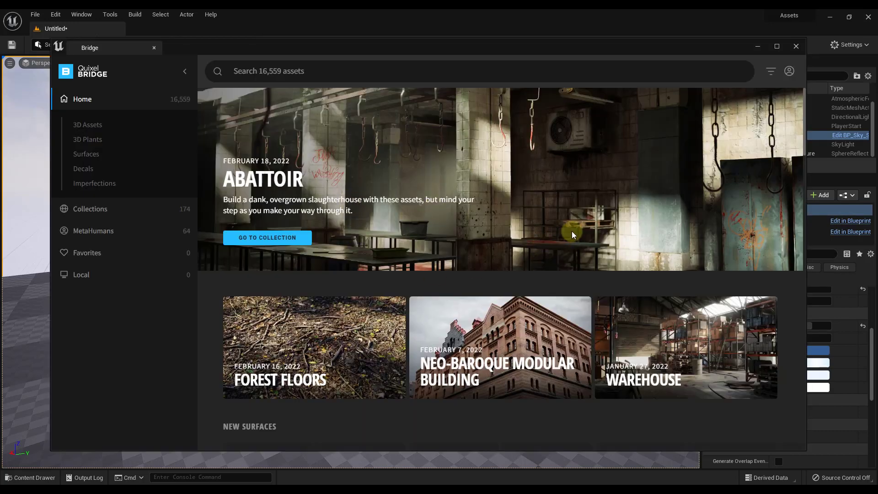
pyautogui.scroll(-2, 572, 232)
pyautogui.scroll(2, 527, 195)
# - Dock the Bridge window beside the level viewport and narrow it to give the viewport more room
pyautogui.moveTo(204, 45); pyautogui.dragTo(242, 60)
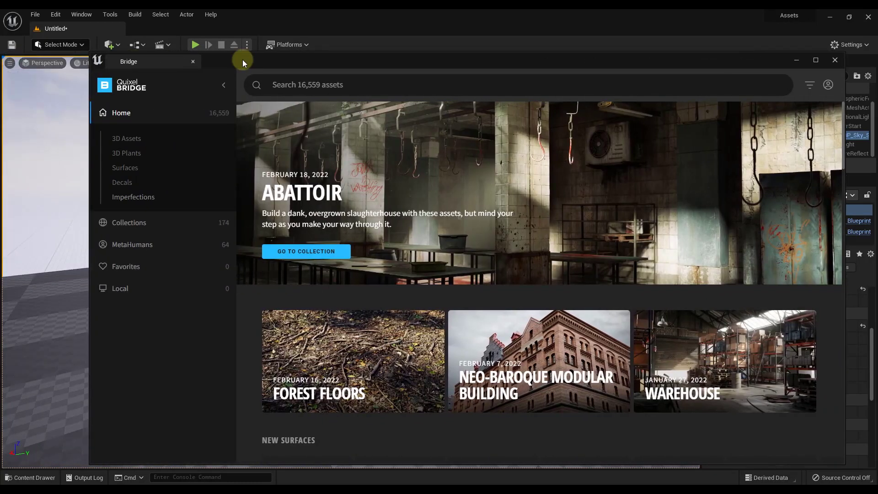
pyautogui.moveTo(144, 59); pyautogui.dragTo(37, 199)
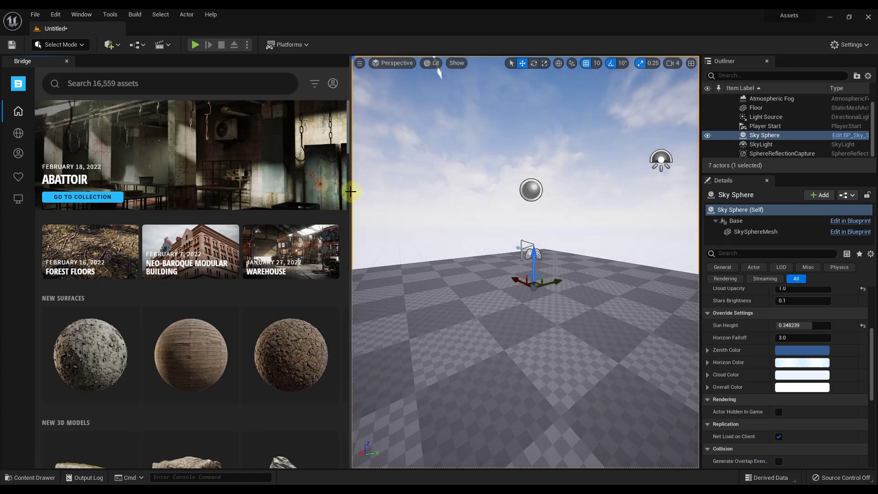
pyautogui.moveTo(350, 191); pyautogui.dragTo(239, 192)
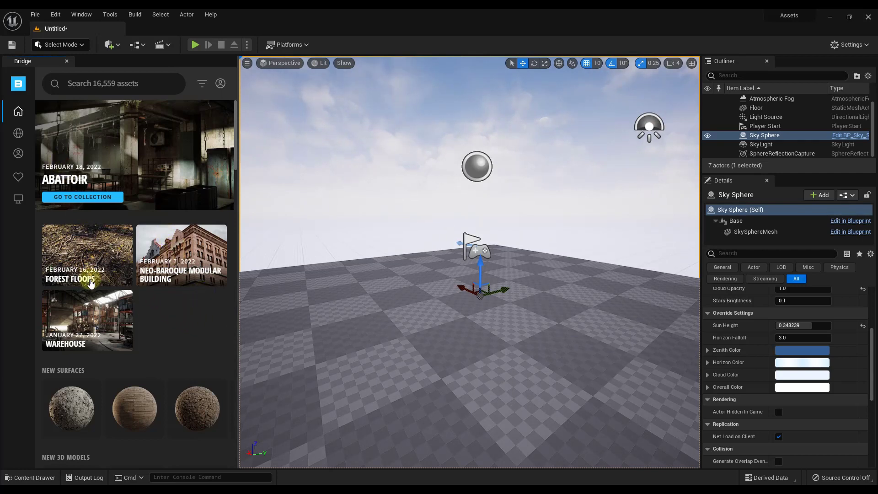
# - Browse the Bridge collections and open the Industrial Barrels collection under Essential
pyautogui.moveTo(21, 137)
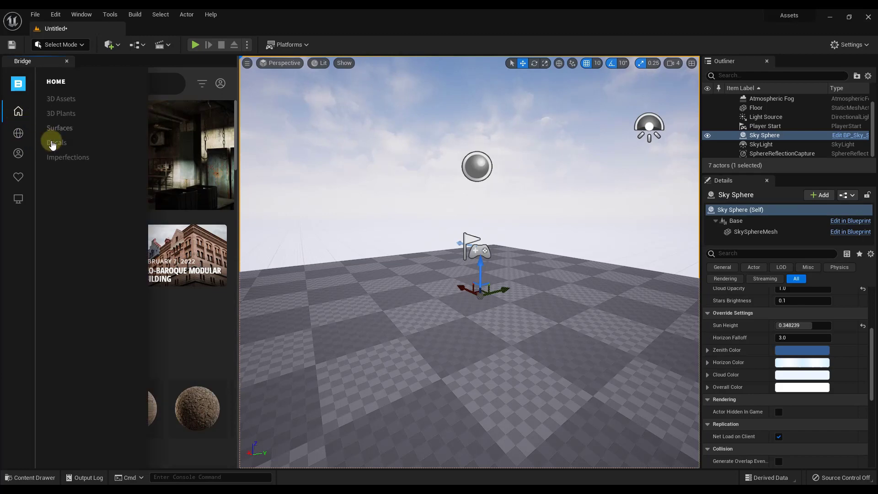
pyautogui.click(18, 133)
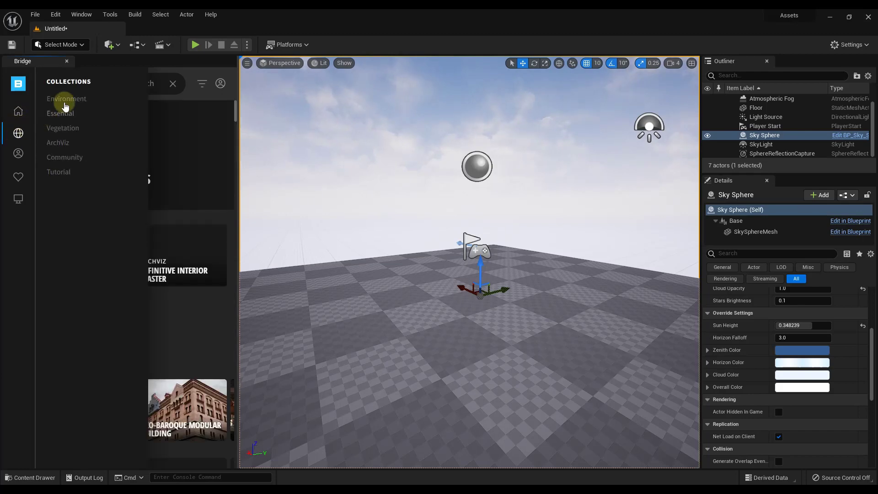
pyautogui.scroll(-1, 211, 331)
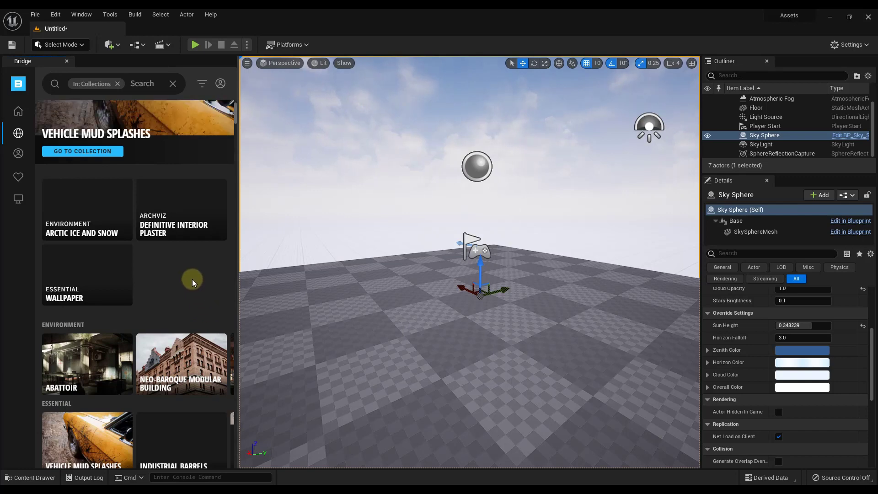
pyautogui.scroll(-4, 194, 276)
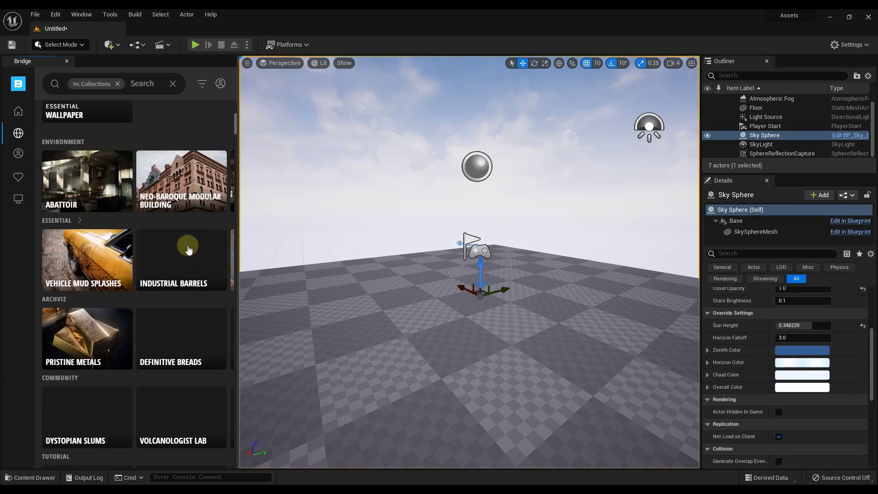
pyautogui.click(172, 266)
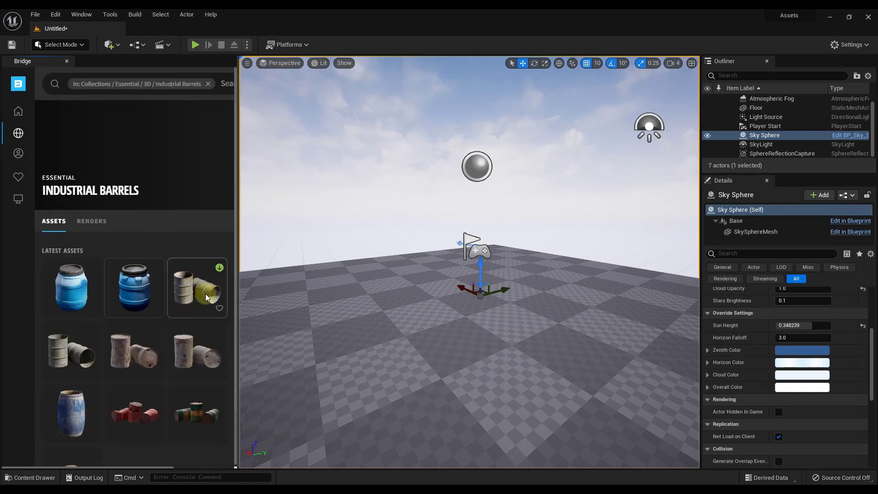
# - Place the light-blue Plastic Drum from the Industrial Barrels collection onto the floor in the level
pyautogui.scroll(-2, 179, 296)
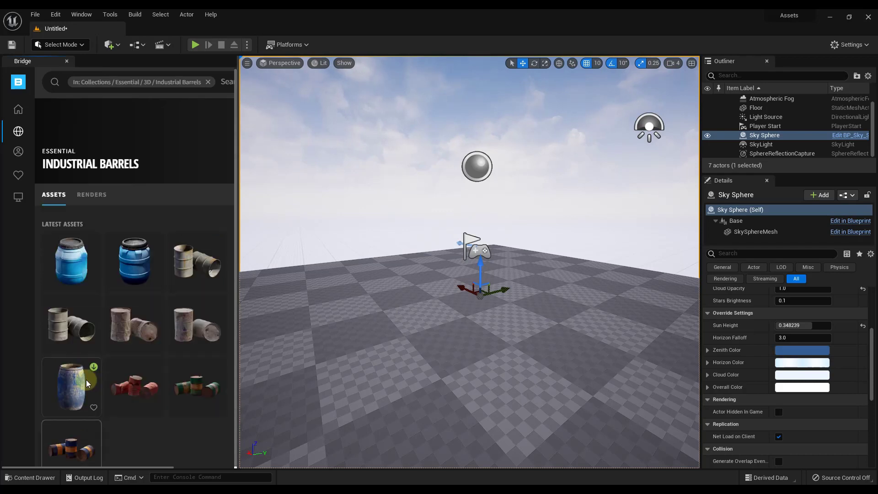
pyautogui.scroll(2, 86, 380)
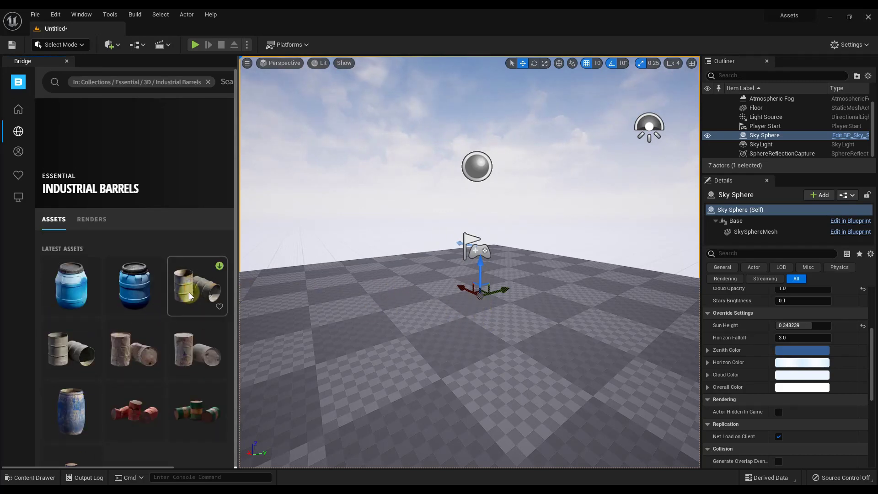
pyautogui.moveTo(60, 283); pyautogui.dragTo(365, 320)
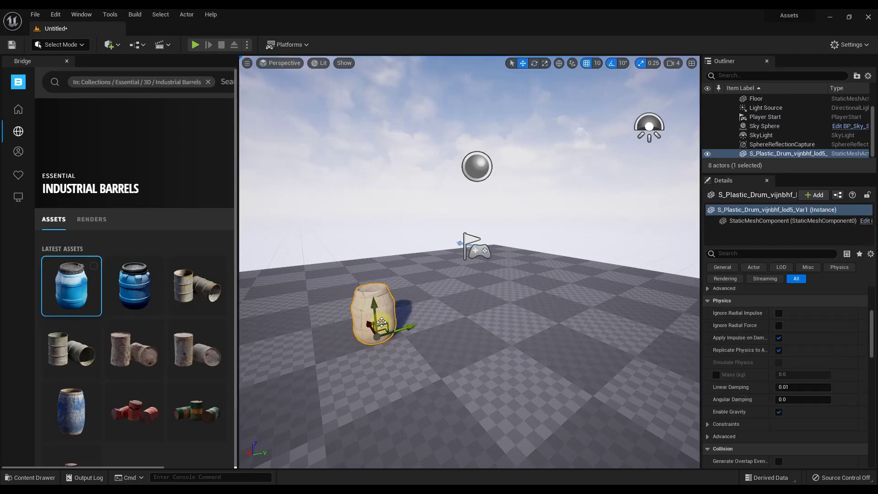
# - Examine the placed plastic drum up close and from a distance while its textures load
pyautogui.press('w')
pyautogui.moveTo(399, 317)
pyautogui.mouseDown(button='right')
pyautogui.moveTo(381, 322)
pyautogui.moveTo(362, 345)
pyautogui.moveTo(366, 338)
pyautogui.moveTo(396, 345)
pyautogui.moveTo(363, 347)
pyautogui.moveTo(382, 345)
pyautogui.moveTo(400, 316)
pyautogui.mouseUp(button='right')
pyautogui.press('s')
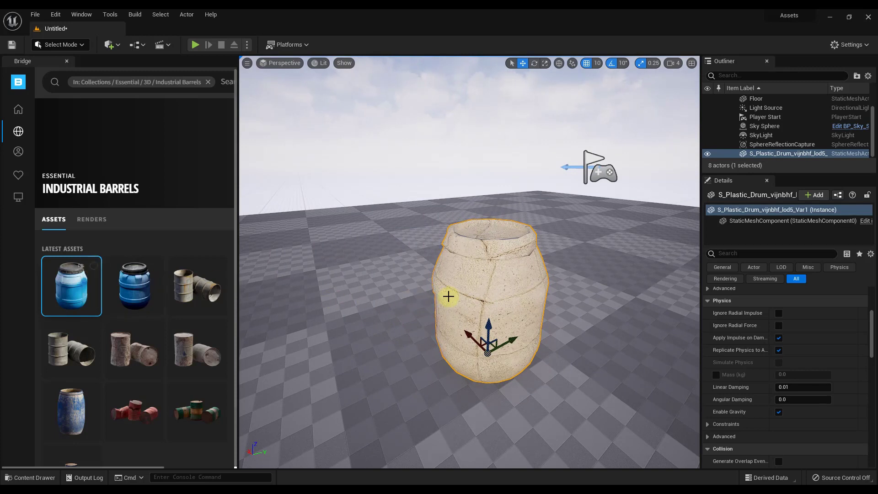
pyautogui.moveTo(447, 296); pyautogui.dragTo(461, 299, button='right')
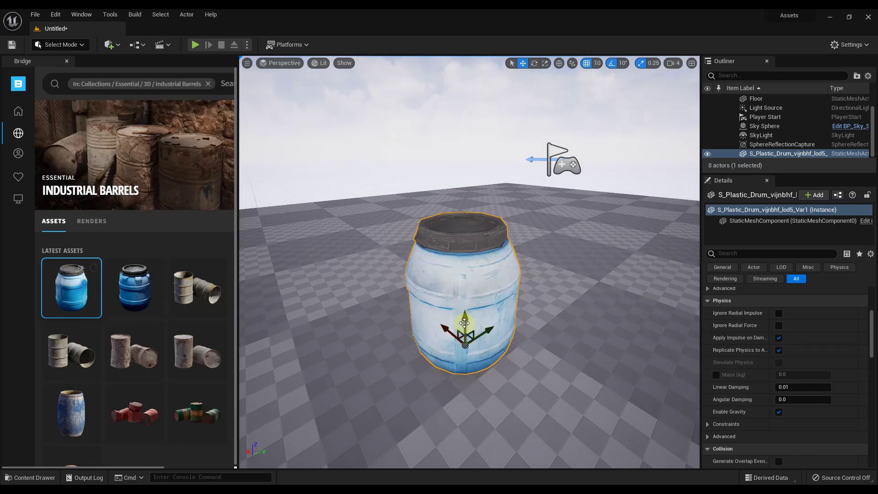
pyautogui.moveTo(464, 324)
pyautogui.mouseDown(button='right')
pyautogui.moveTo(476, 332)
pyautogui.moveTo(459, 314)
pyautogui.moveTo(461, 333)
pyautogui.mouseUp(button='right')
pyautogui.press('w')
pyautogui.press('s')
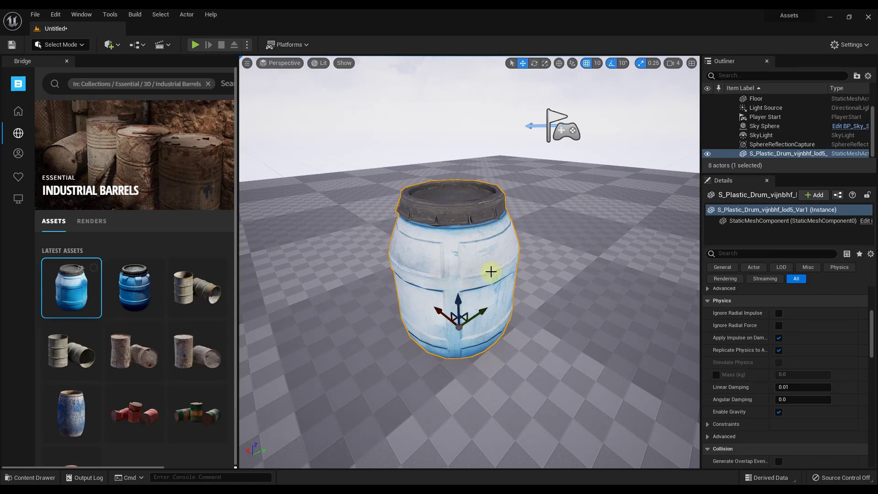
pyautogui.moveTo(491, 269)
pyautogui.mouseDown(button='right')
pyautogui.moveTo(457, 268)
pyautogui.moveTo(491, 266)
pyautogui.mouseUp(button='right')
pyautogui.press('s')
pyautogui.press('d')
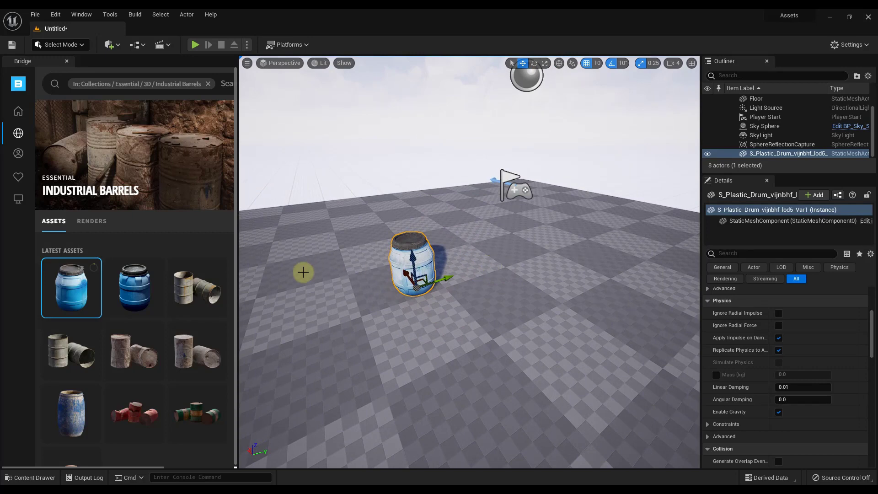
# - Review the Plastic Drum's asset details and download quality options in Bridge, and inspect the placed drum up close
pyautogui.click(64, 279)
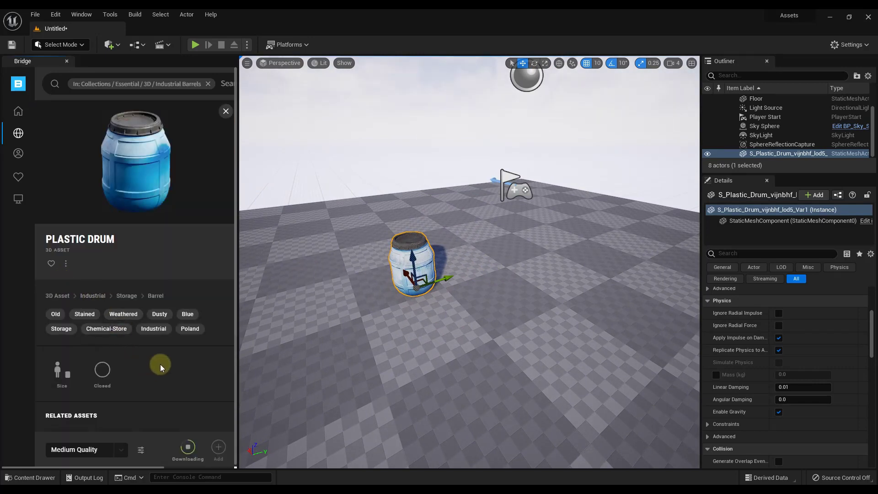
pyautogui.scroll(-2, 140, 395)
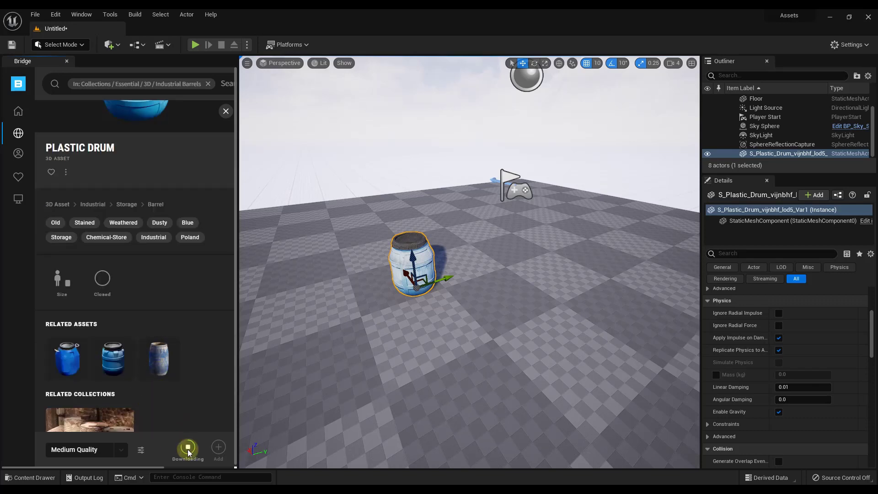
pyautogui.click(121, 451)
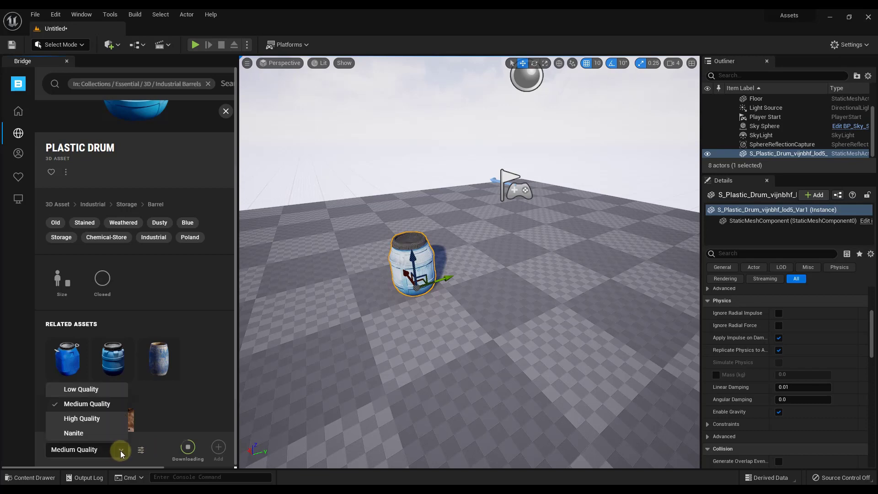
pyautogui.click(121, 451)
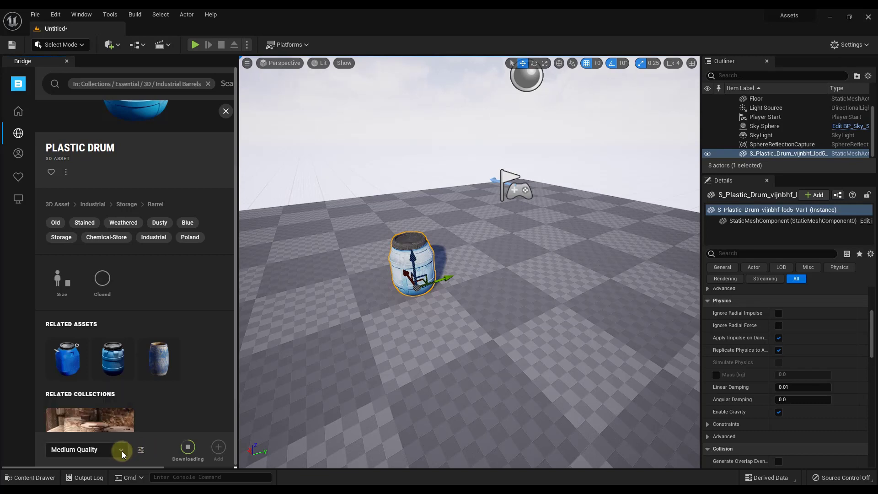
pyautogui.click(121, 451)
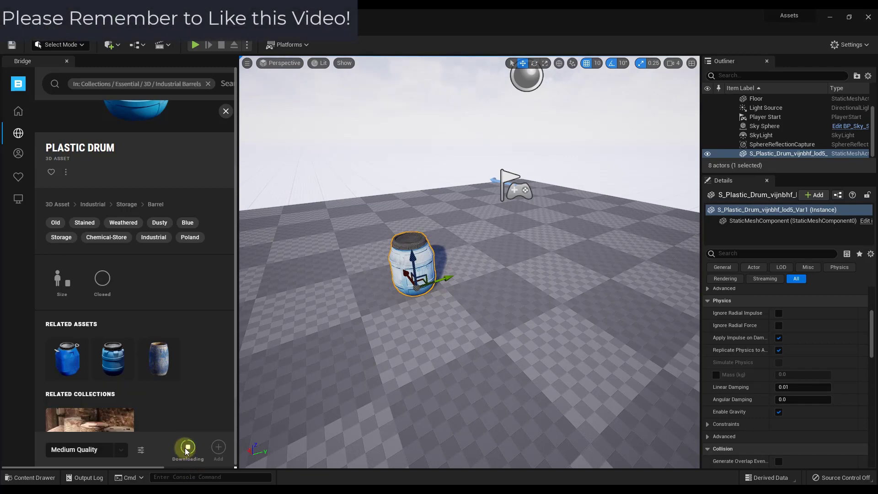
pyautogui.moveTo(430, 270); pyautogui.dragTo(451, 167, button='right')
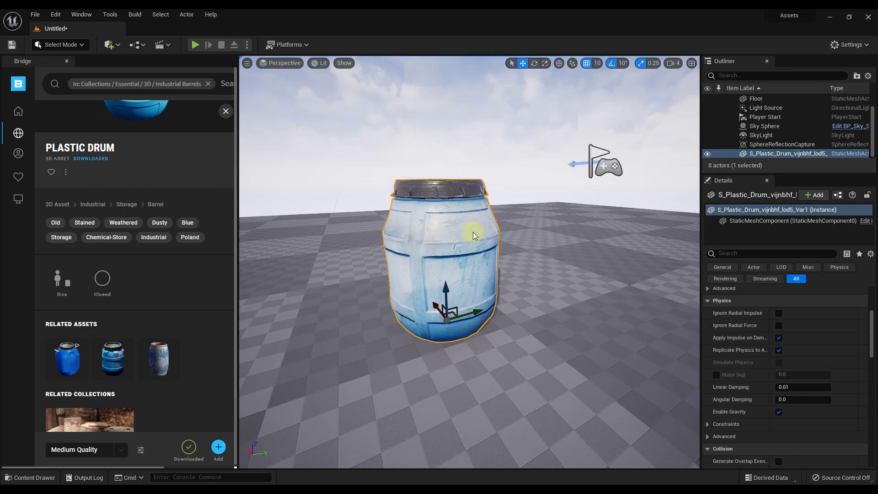
pyautogui.moveTo(472, 229); pyautogui.dragTo(450, 283, button='right')
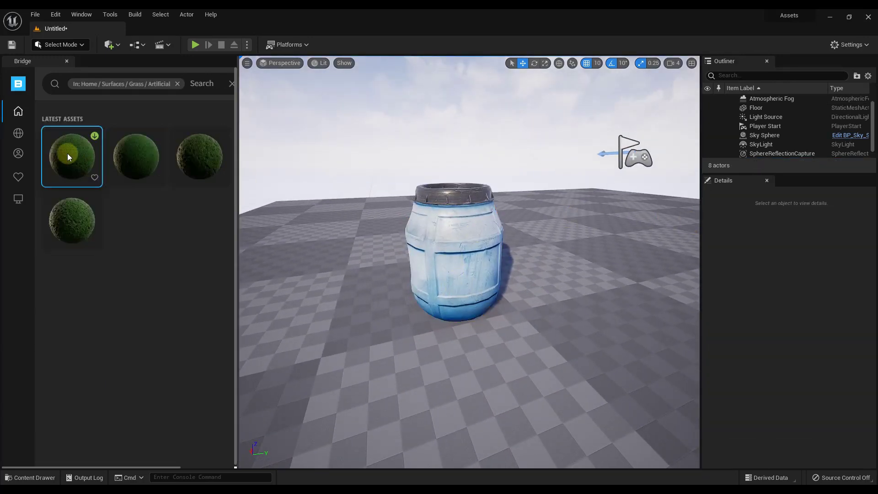
# - Place the first Artificial Turf surface from Surfaces / Grass / Artificial beside the drum and open its asset details
pyautogui.moveTo(68, 153); pyautogui.dragTo(592, 275)
pyautogui.moveTo(489, 257); pyautogui.dragTo(552, 260, button='right')
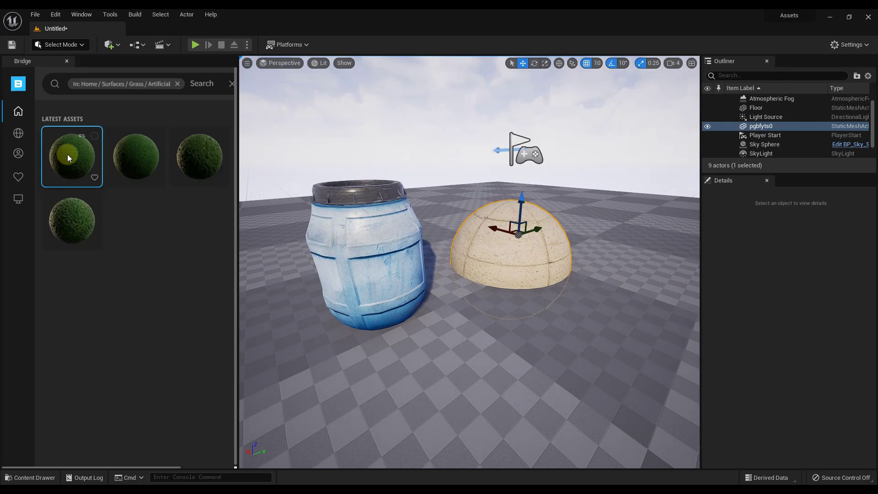
pyautogui.moveTo(67, 158); pyautogui.dragTo(510, 242)
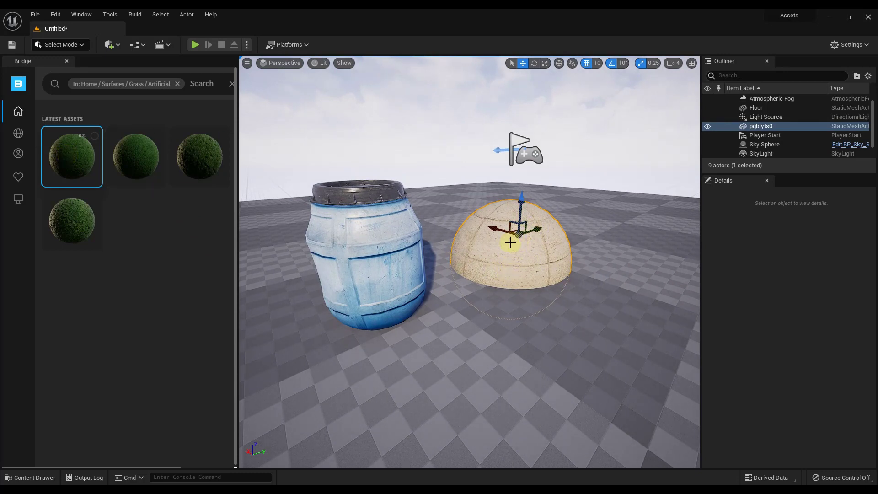
pyautogui.click(74, 158)
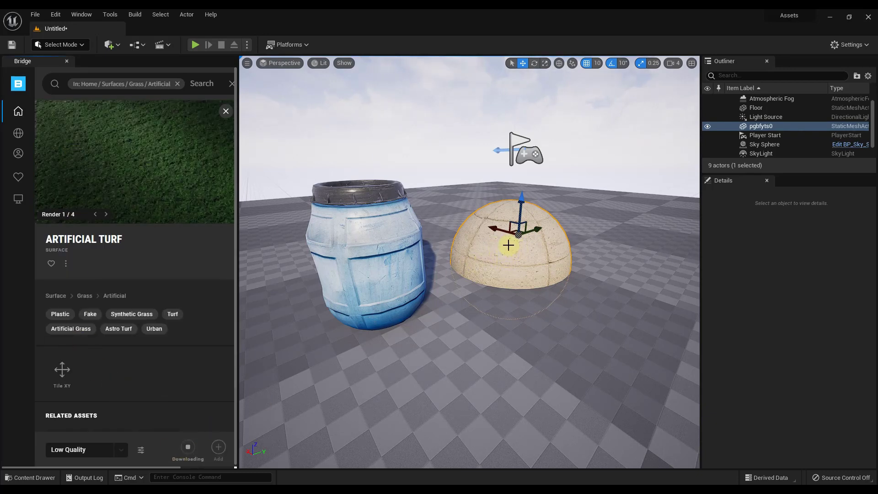
pyautogui.moveTo(520, 256); pyautogui.dragTo(517, 255, button='right')
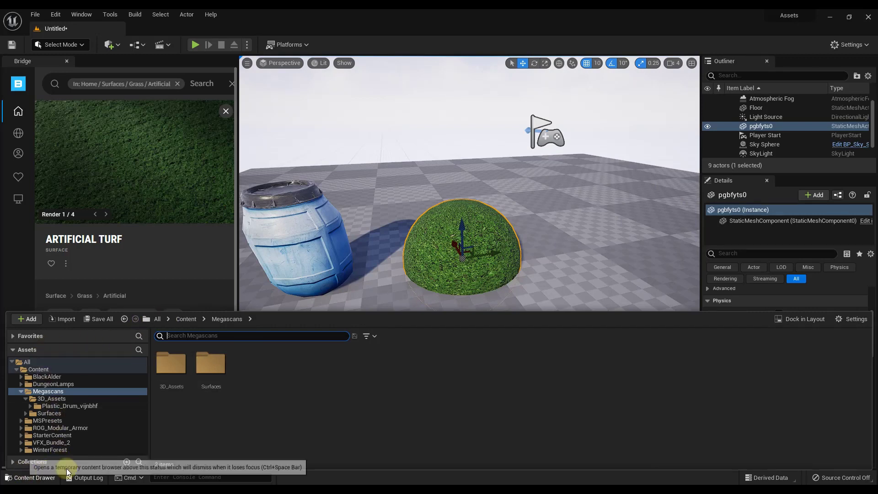
# - Place a second plastic drum in the level behind the first, using the S_Plastic_Drum static mesh from the project's Megascans/3D_Assets/Plastic_Drum folder
pyautogui.click(184, 319)
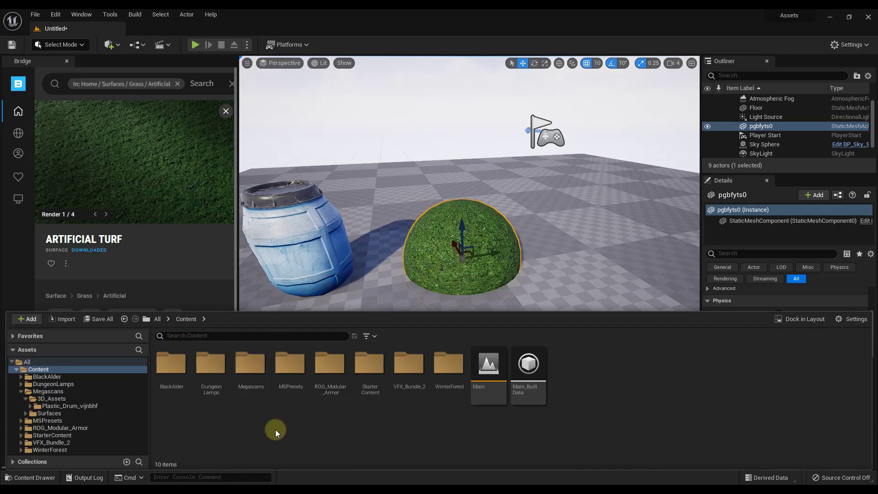
pyautogui.doubleClick(249, 372)
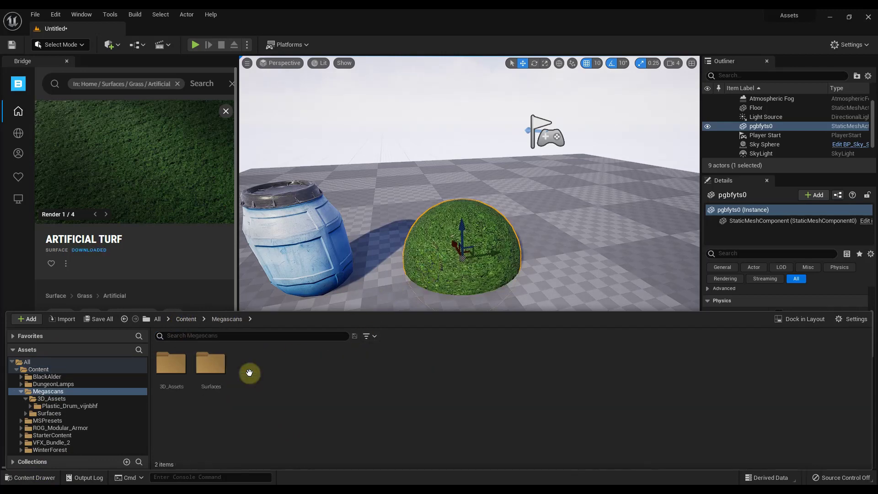
pyautogui.doubleClick(177, 370)
pyautogui.doubleClick(177, 370)
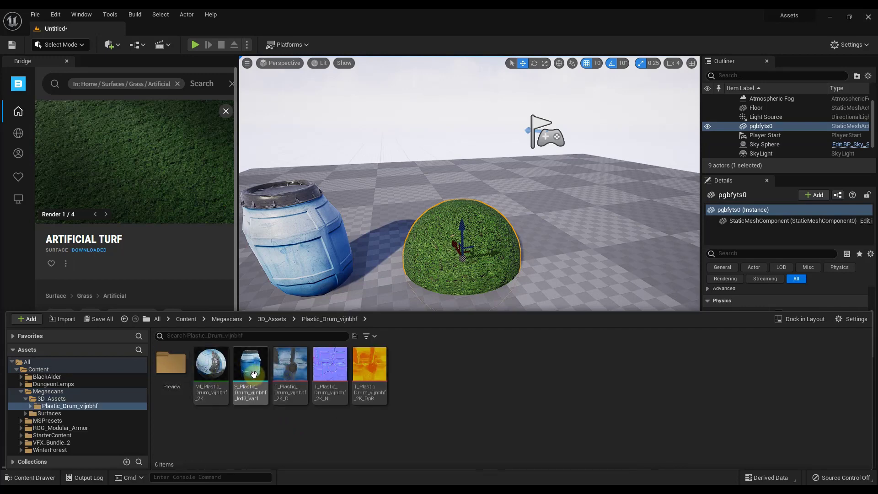
pyautogui.moveTo(252, 368); pyautogui.dragTo(377, 219)
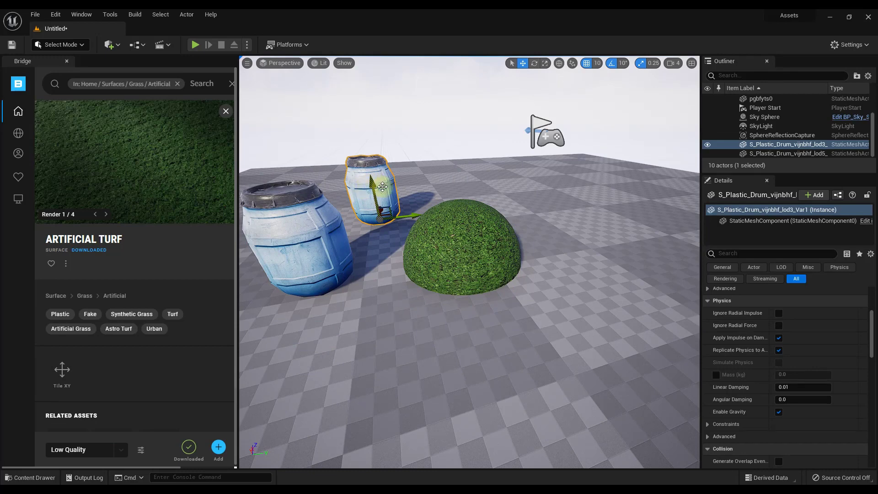
pyautogui.moveTo(382, 187); pyautogui.dragTo(359, 185, button='right')
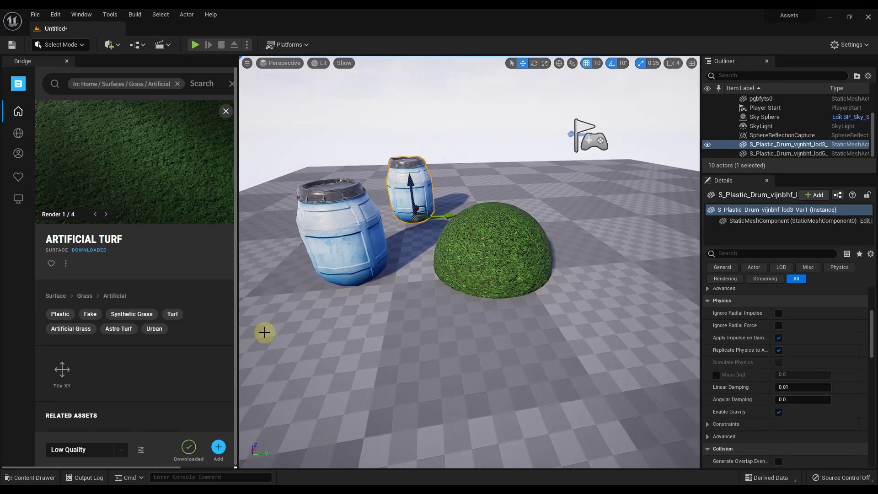
# - Apply the MI_Artificial_Turf material instance from the project's Megascans/Surfaces/Artificial_Turf folder to the level's floor
pyautogui.hotkey('ctrl', 'space')
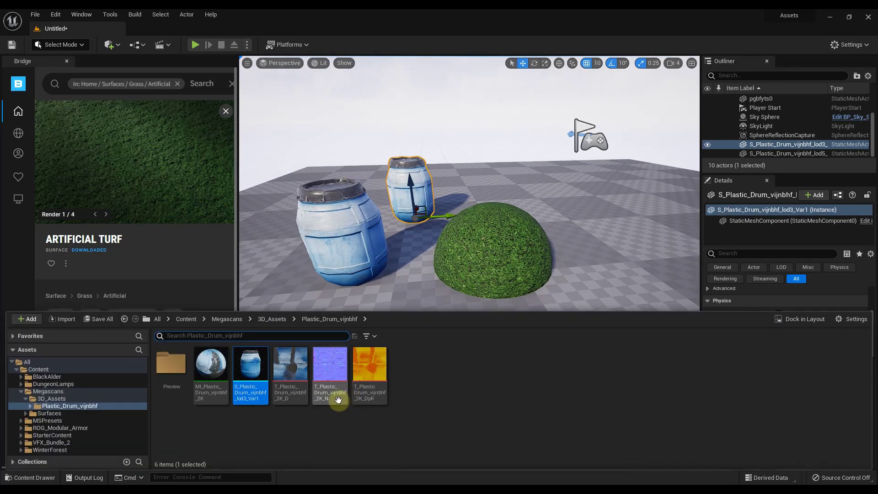
pyautogui.click(270, 319)
pyautogui.click(228, 319)
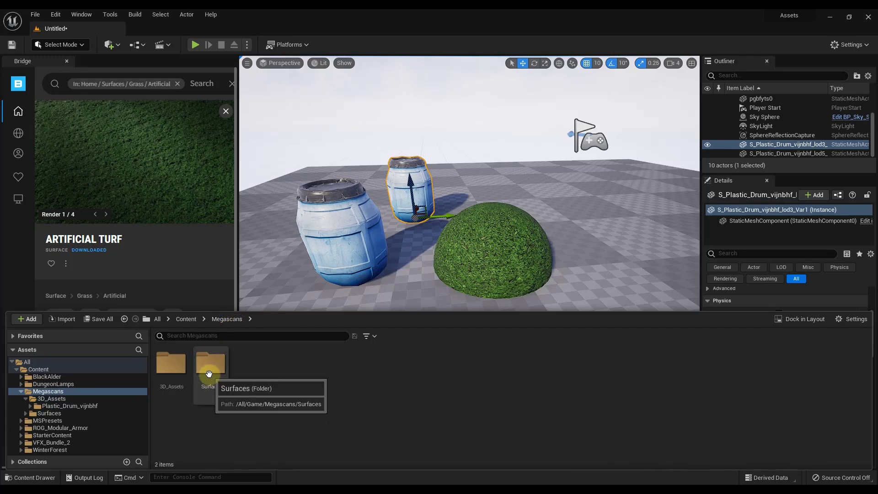
pyautogui.doubleClick(210, 366)
pyautogui.doubleClick(170, 368)
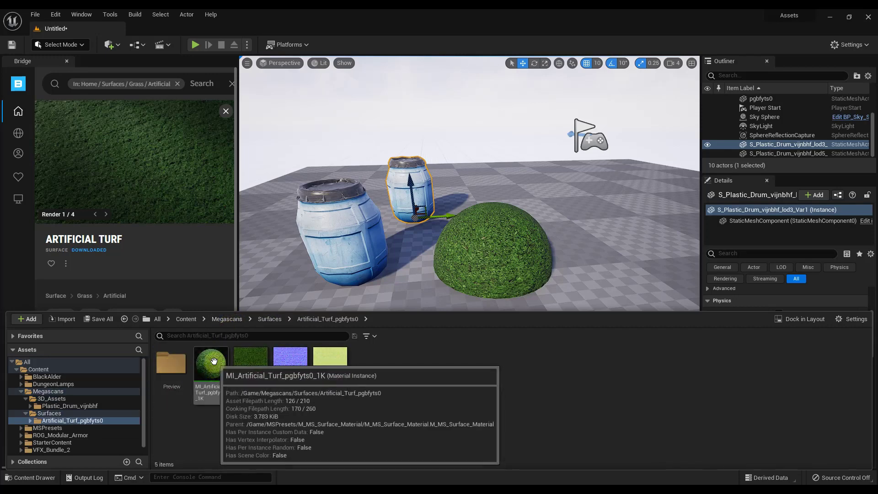
pyautogui.moveTo(498, 218); pyautogui.dragTo(351, 314, button='right')
pyautogui.hotkey('ctrl', 'space')
pyautogui.moveTo(224, 376); pyautogui.dragTo(541, 236)
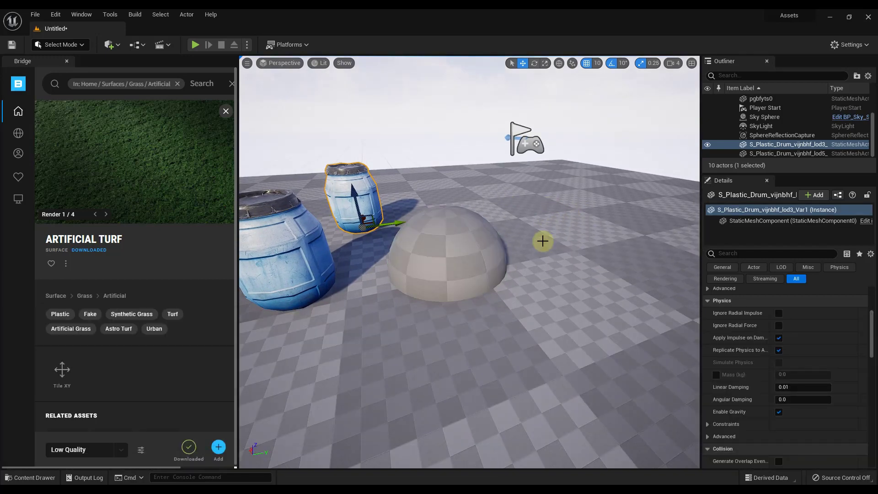
pyautogui.moveTo(528, 253)
pyautogui.mouseDown(button='right')
pyautogui.moveTo(663, 281)
pyautogui.moveTo(545, 267)
pyautogui.moveTo(520, 247)
pyautogui.mouseUp(button='right')
pyautogui.click(533, 248)
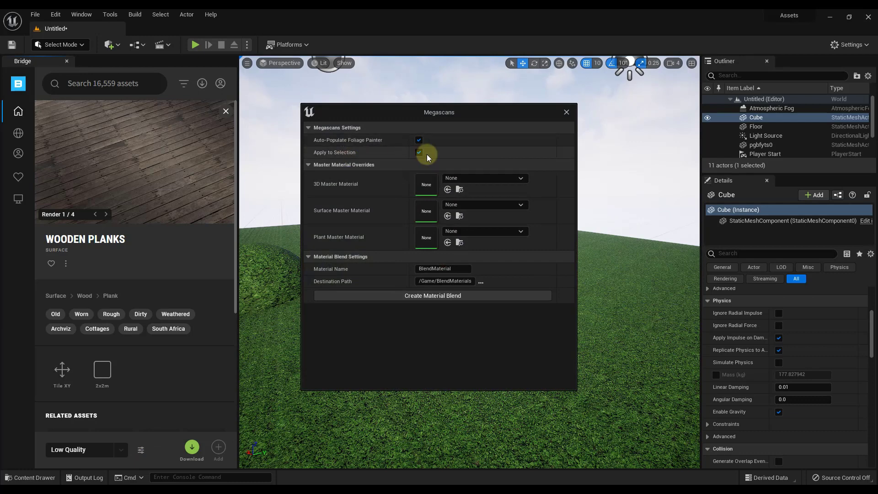
# - Close the Megascans settings with Apply to Selection enabled, download the Wooden Planks surface in Low Quality, and add it to the selected cube
pyautogui.click(566, 112)
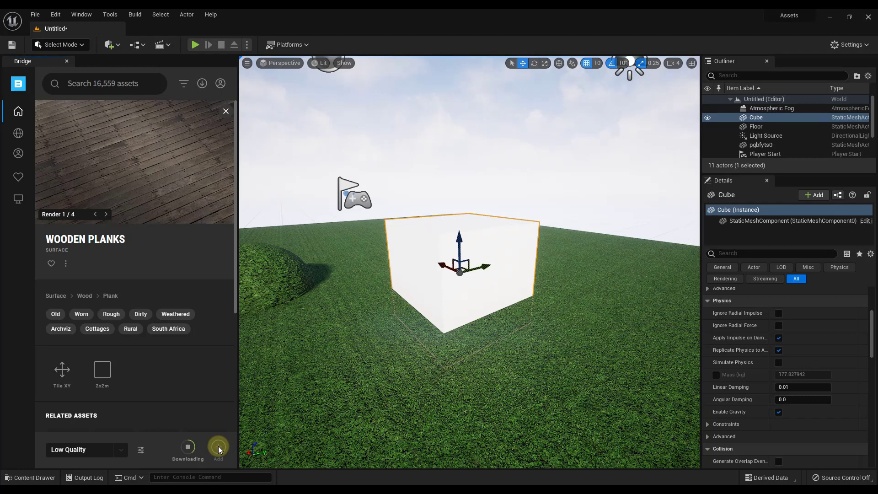
pyautogui.hotkey('ctrl', 'space')
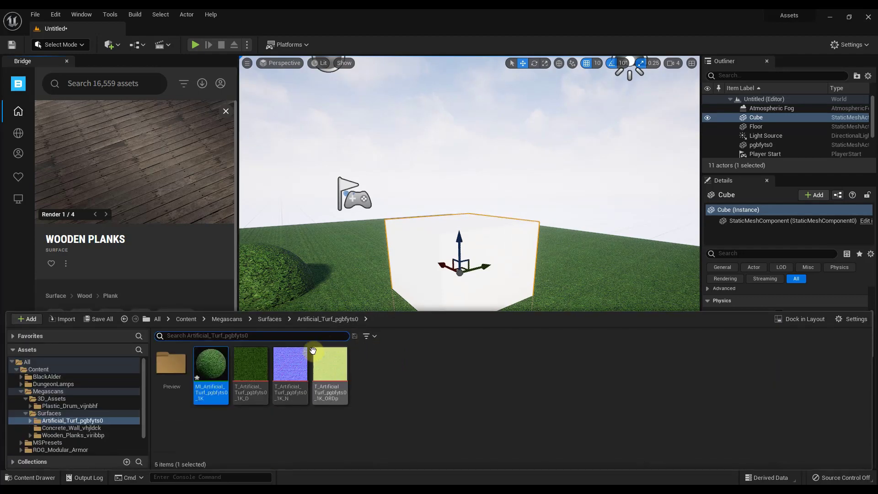
pyautogui.hotkey('ctrl', 'space')
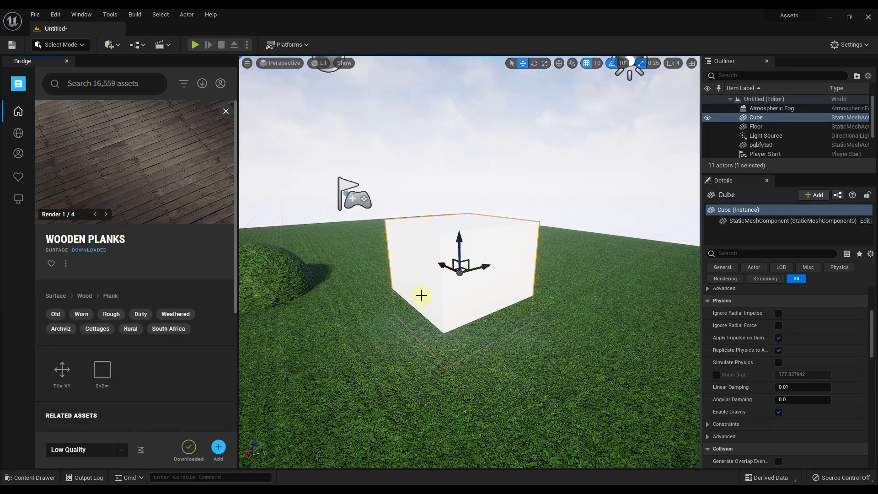
pyautogui.moveTo(216, 452); pyautogui.dragTo(425, 317)
pyautogui.moveTo(497, 249)
pyautogui.mouseDown(button='right')
pyautogui.moveTo(498, 260)
pyautogui.moveTo(494, 248)
pyautogui.moveTo(513, 247)
pyautogui.moveTo(462, 241)
pyautogui.moveTo(498, 238)
pyautogui.mouseUp(button='right')
pyautogui.press('w')
pyautogui.press('s')
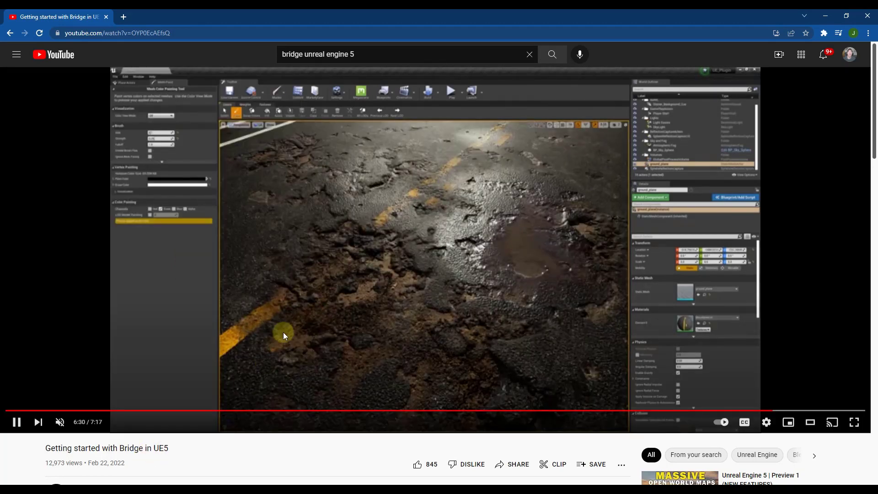
# - In the browser, watch part of the YouTube video "Getting started with Bridge in UE5" and pause it at the wooden toolbox scene
pyautogui.click(311, 325)
pyautogui.click(414, 240)
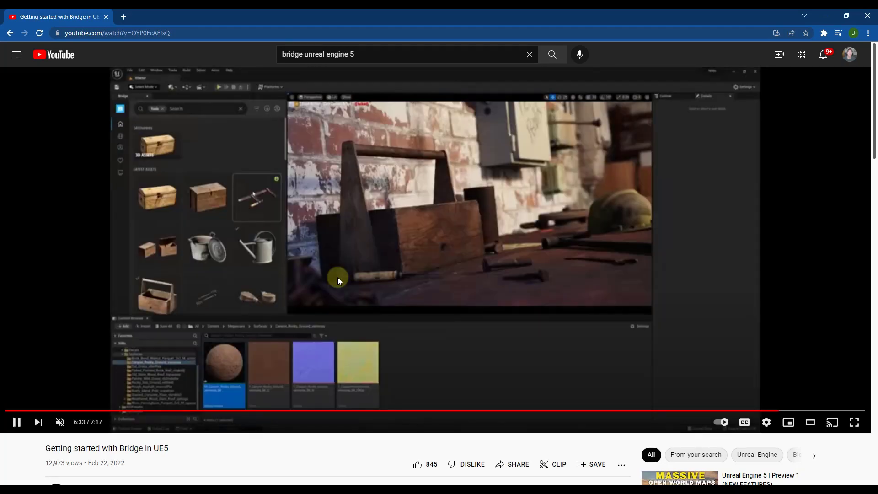
pyautogui.click(337, 277)
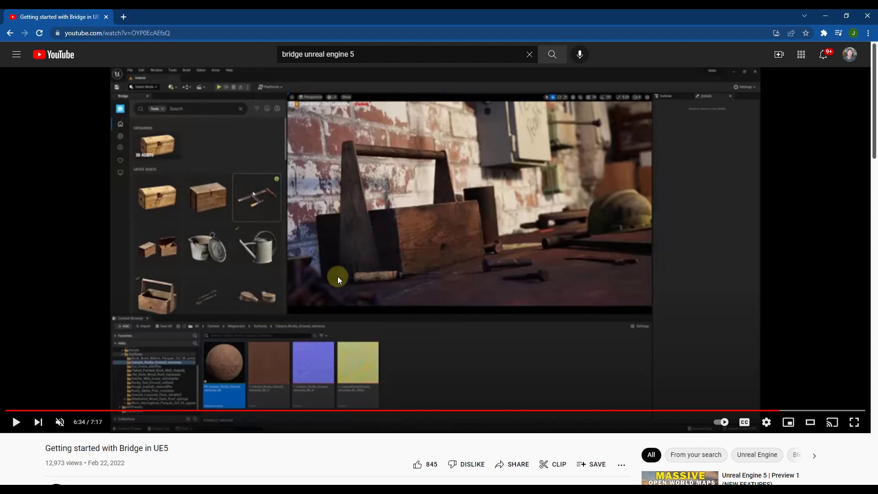